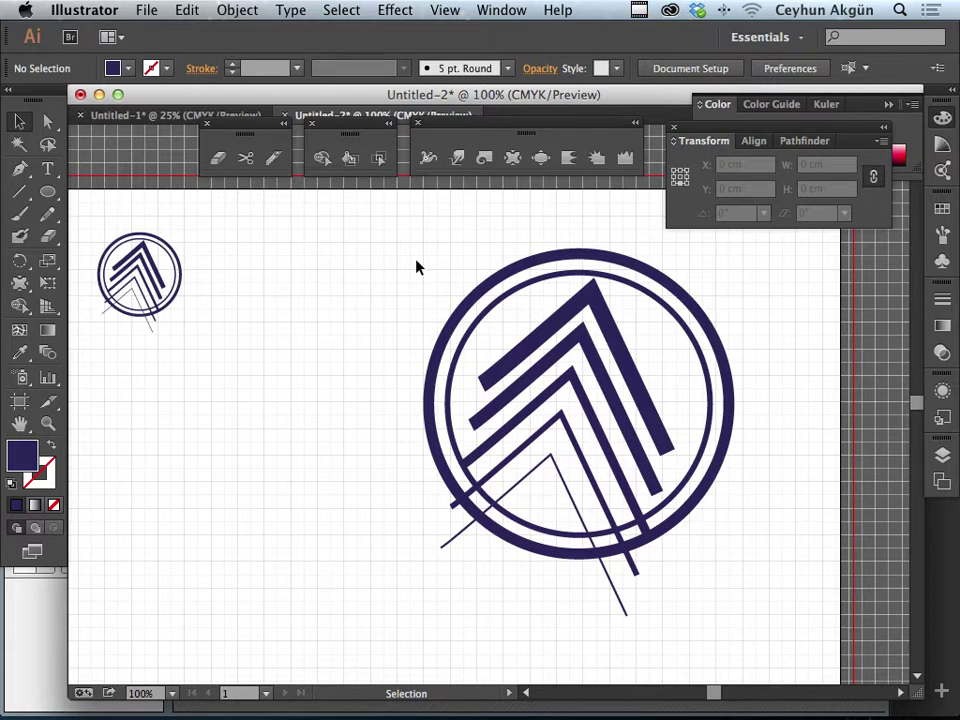
Zoom in on the large logo and select its 8,816 × 12,7371 cm chevron group.
{"action": "key", "text": "ctrl+space"}
{"action": "left_click_drag", "start_coordinate": [370, 257], "coordinate": [804, 631]}
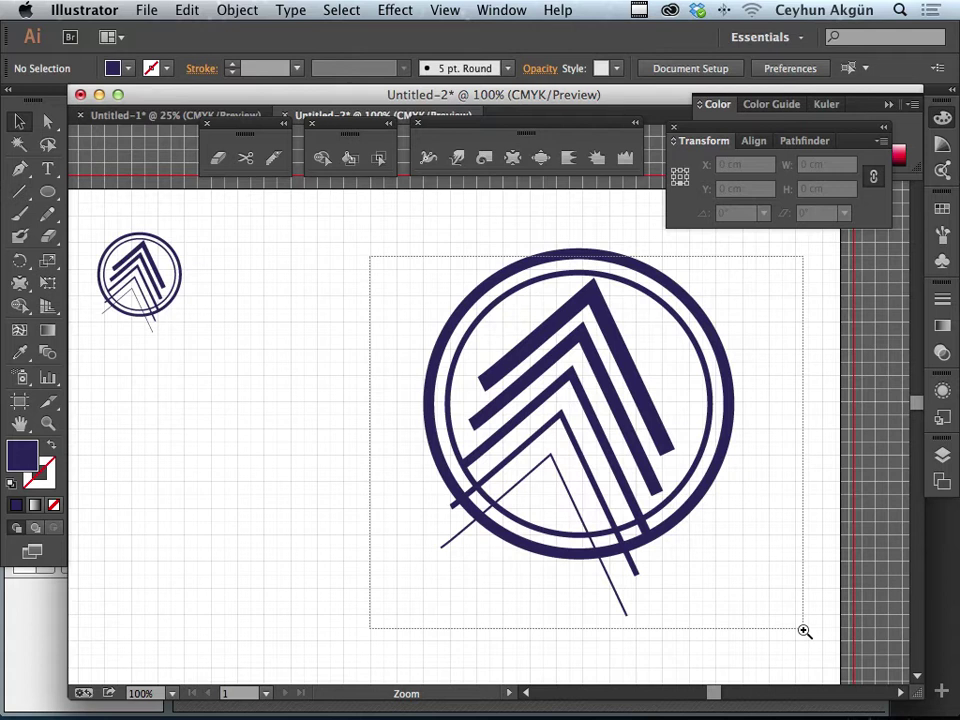
{"action": "left_click_drag", "start_coordinate": [660, 429], "coordinate": [671, 446]}
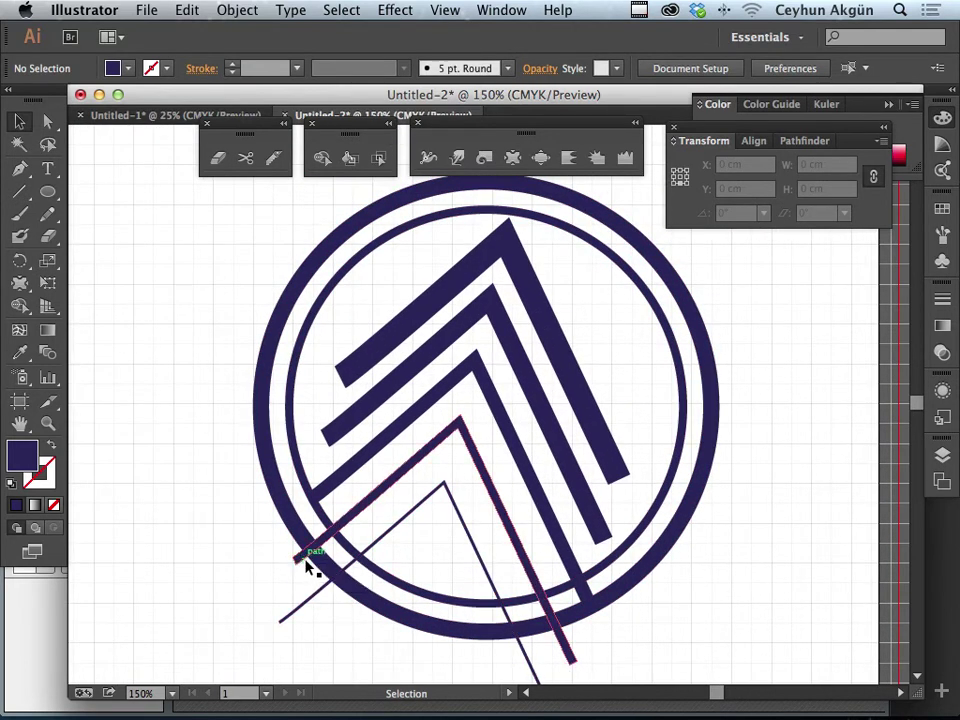
{"action": "left_click", "coordinate": [374, 502]}
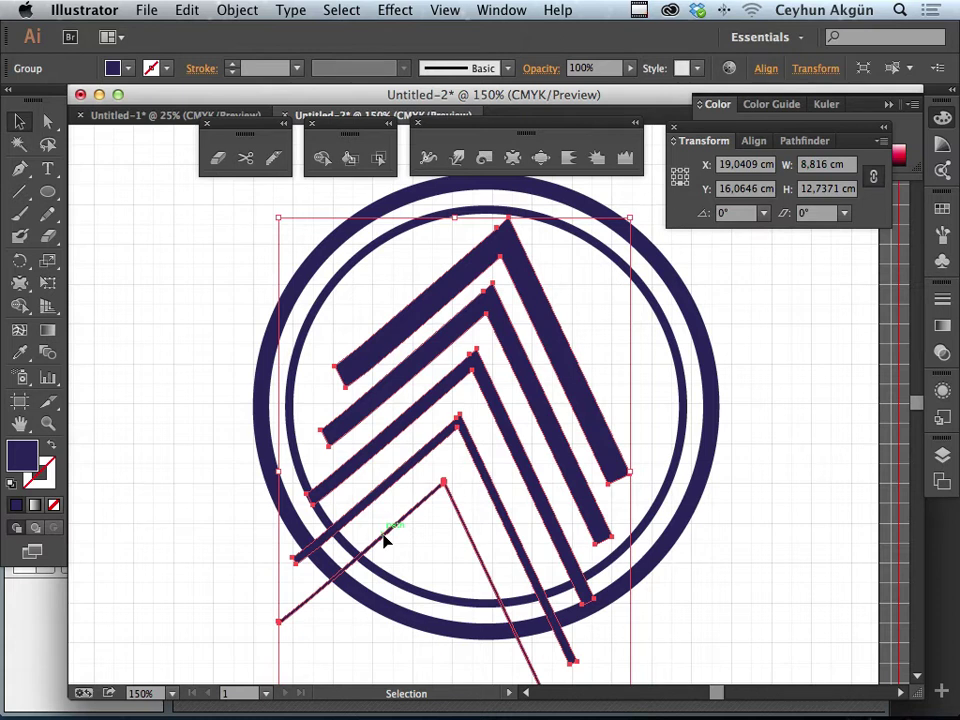
Select only the chevron line group, leaving the ring circles unselected.
{"action": "left_click", "coordinate": [317, 488], "text": "alt"}
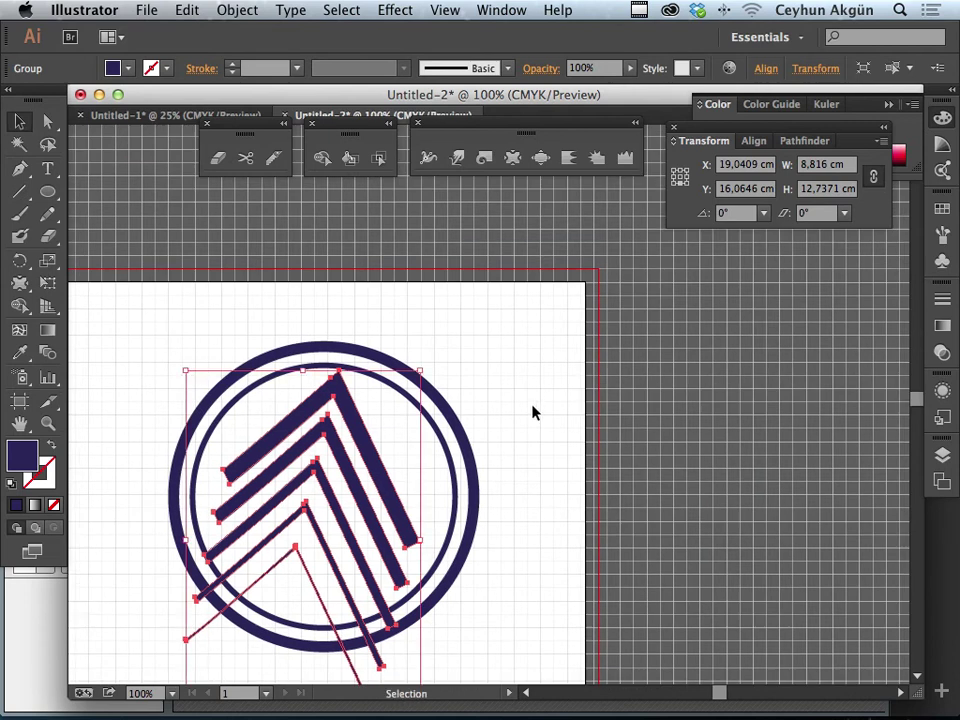
{"action": "left_click", "coordinate": [530, 414]}
{"action": "left_click", "coordinate": [445, 432]}
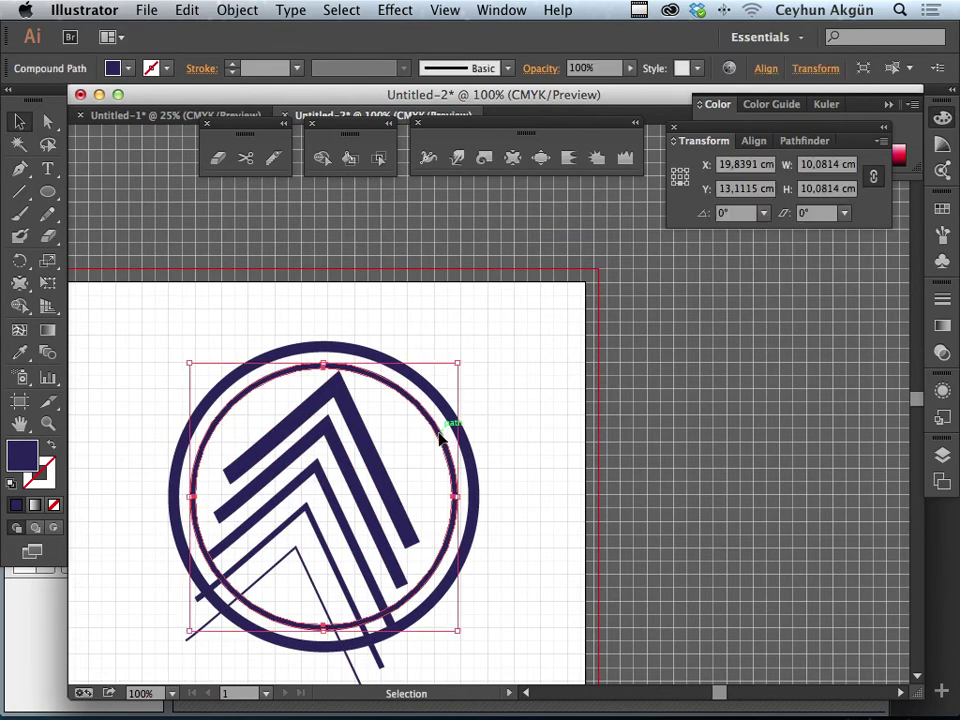
{"action": "left_click_drag", "start_coordinate": [266, 579], "coordinate": [270, 532]}
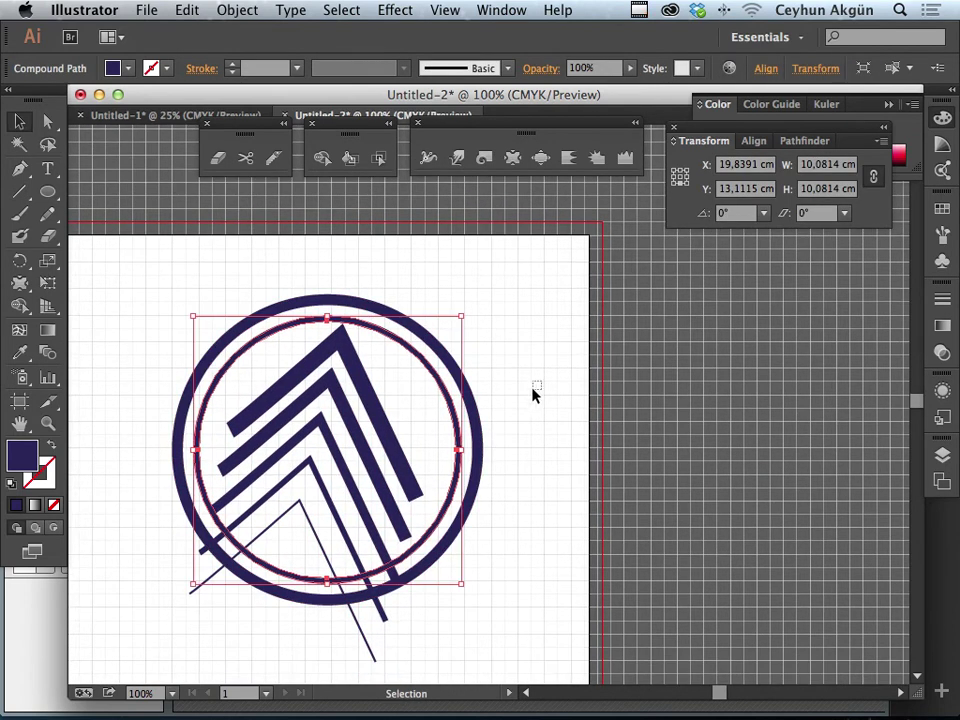
{"action": "left_click_drag", "start_coordinate": [538, 384], "coordinate": [300, 622]}
{"action": "left_click", "coordinate": [508, 527]}
{"action": "left_click_drag", "start_coordinate": [404, 398], "coordinate": [296, 542]}
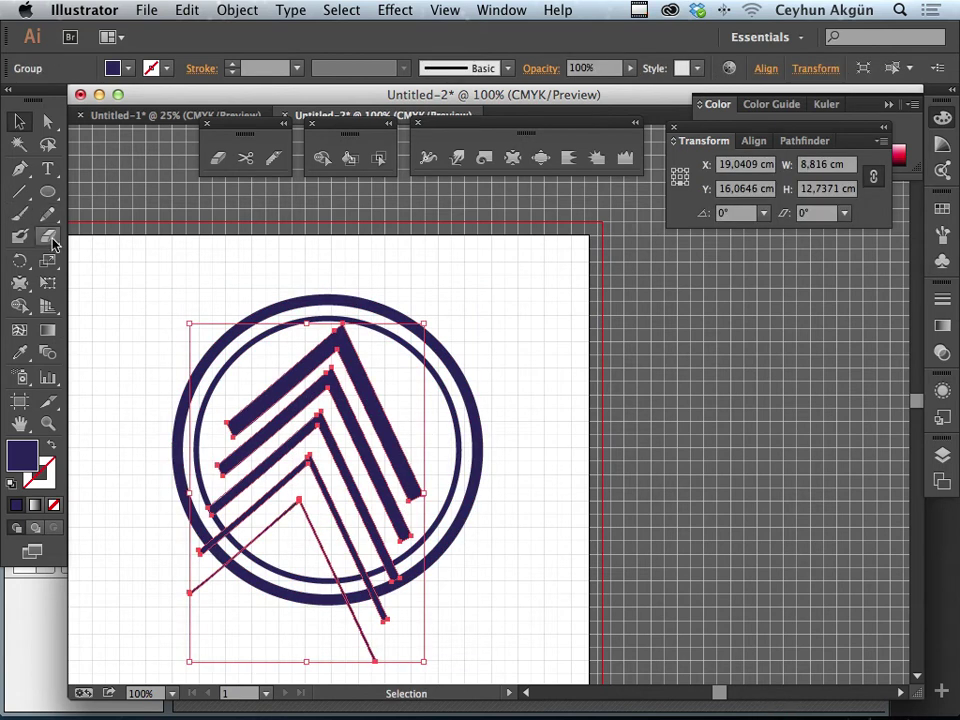
Erase the lower-left chevron ends and the long line's tail sticking out past the ring.
{"action": "left_click", "coordinate": [47, 237]}
{"action": "left_click_drag", "start_coordinate": [257, 418], "coordinate": [245, 365]}
{"action": "mouse_move", "coordinate": [171, 536]}
{"action": "left_mouse_down"}
{"action": "mouse_move", "coordinate": [203, 513]}
{"action": "mouse_move", "coordinate": [199, 499]}
{"action": "left_mouse_up"}
{"action": "left_click_drag", "start_coordinate": [229, 566], "coordinate": [221, 514]}
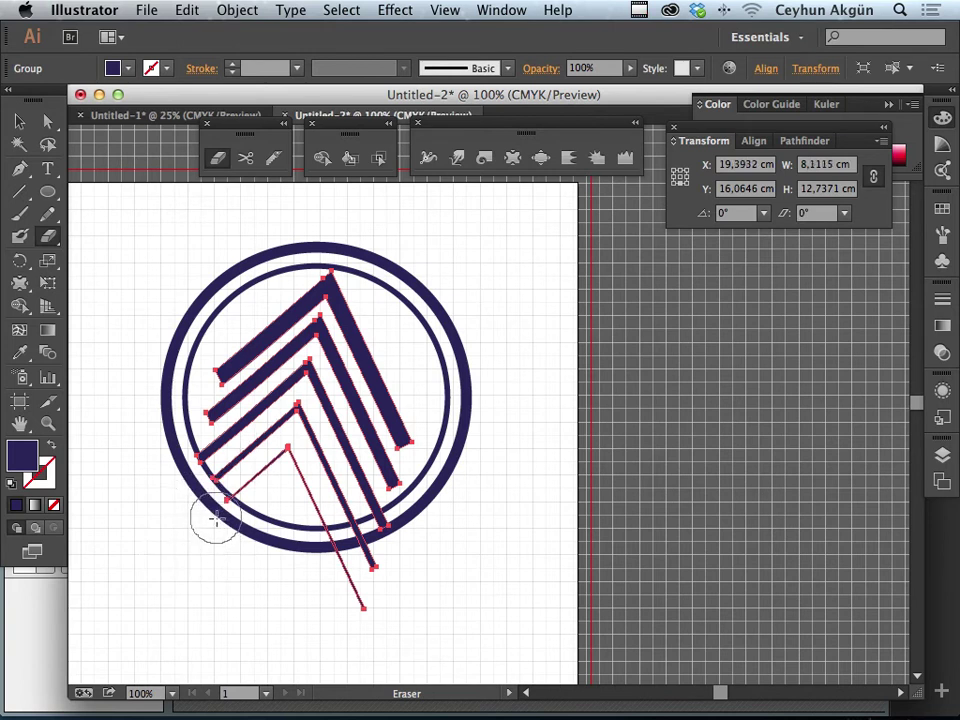
{"action": "mouse_move", "coordinate": [379, 585]}
{"action": "left_mouse_down"}
{"action": "mouse_move", "coordinate": [394, 564]}
{"action": "mouse_move", "coordinate": [336, 555]}
{"action": "mouse_move", "coordinate": [393, 537]}
{"action": "left_mouse_up"}
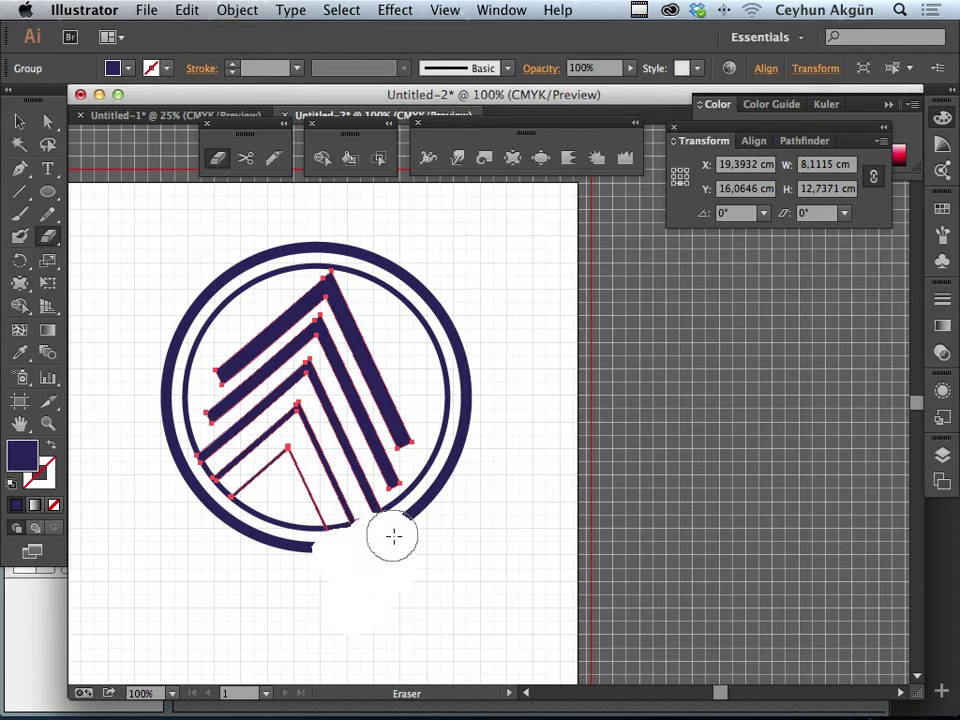
Zoom and pan to inspect the erased bottom edge of the ring.
{"action": "left_click", "coordinate": [461, 542]}
{"action": "key", "text": "ctrl+shift+a"}
{"action": "left_click_drag", "start_coordinate": [465, 529], "coordinate": [491, 561]}
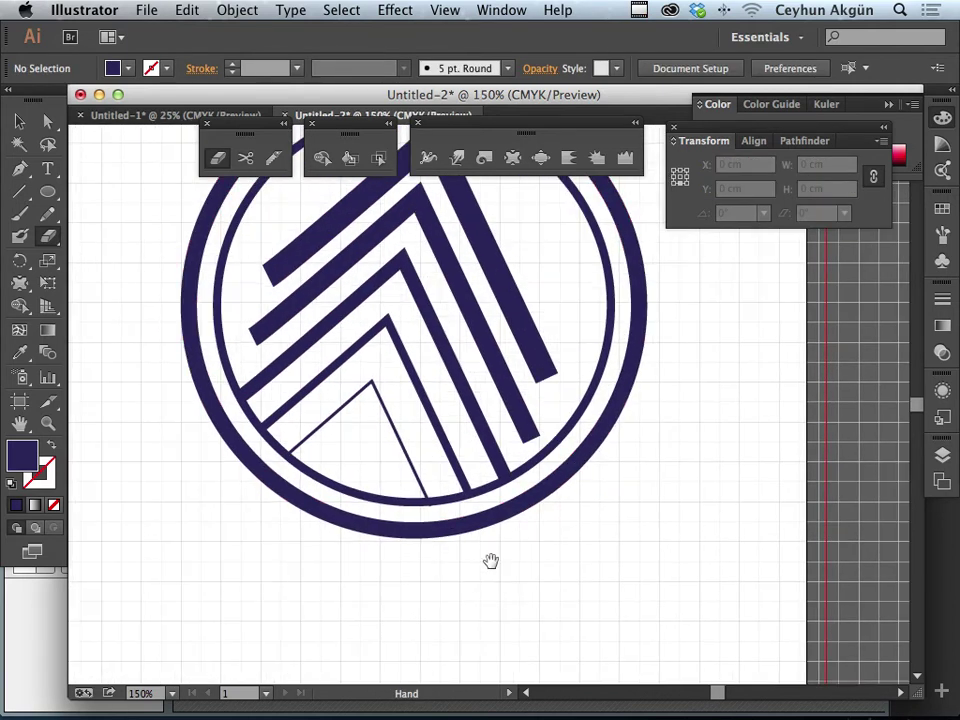
{"action": "left_click", "coordinate": [463, 471], "text": "alt+super"}
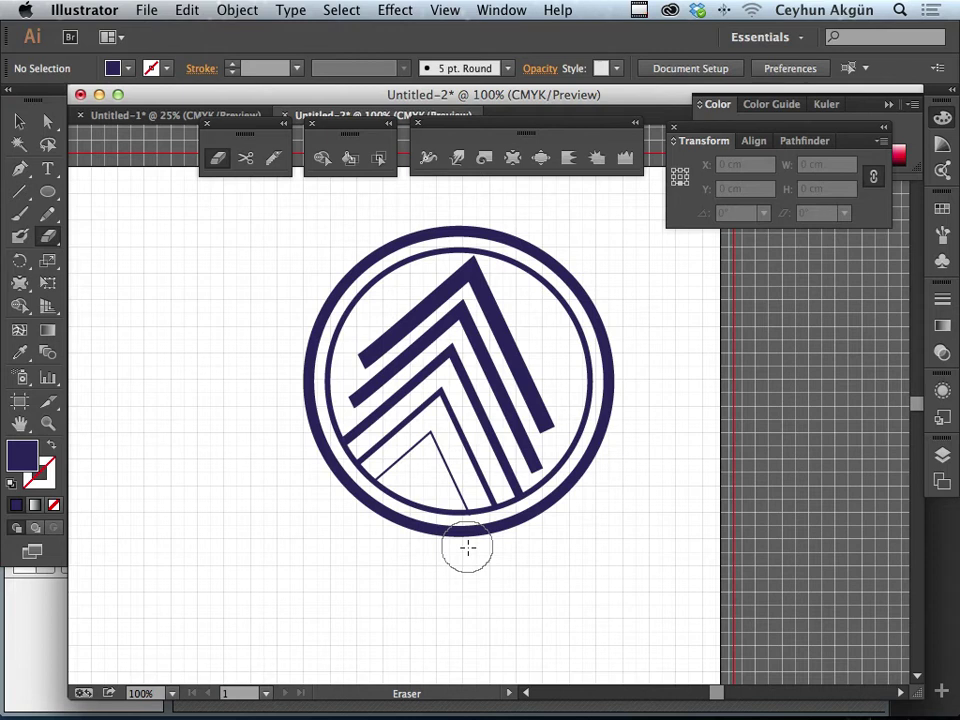
Marquee-select the small logo copy at the artboard's top-left and delete it.
{"action": "key", "text": "v"}
{"action": "key", "text": "ctrl+minus"}
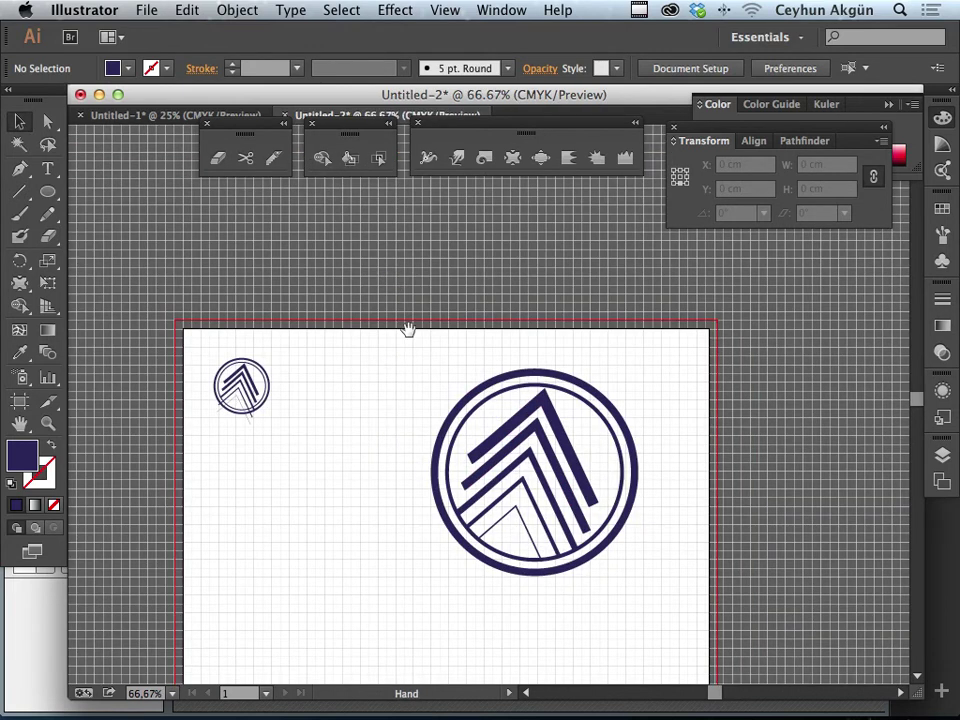
{"action": "left_click_drag", "start_coordinate": [208, 343], "coordinate": [300, 444]}
{"action": "key", "text": "Delete"}
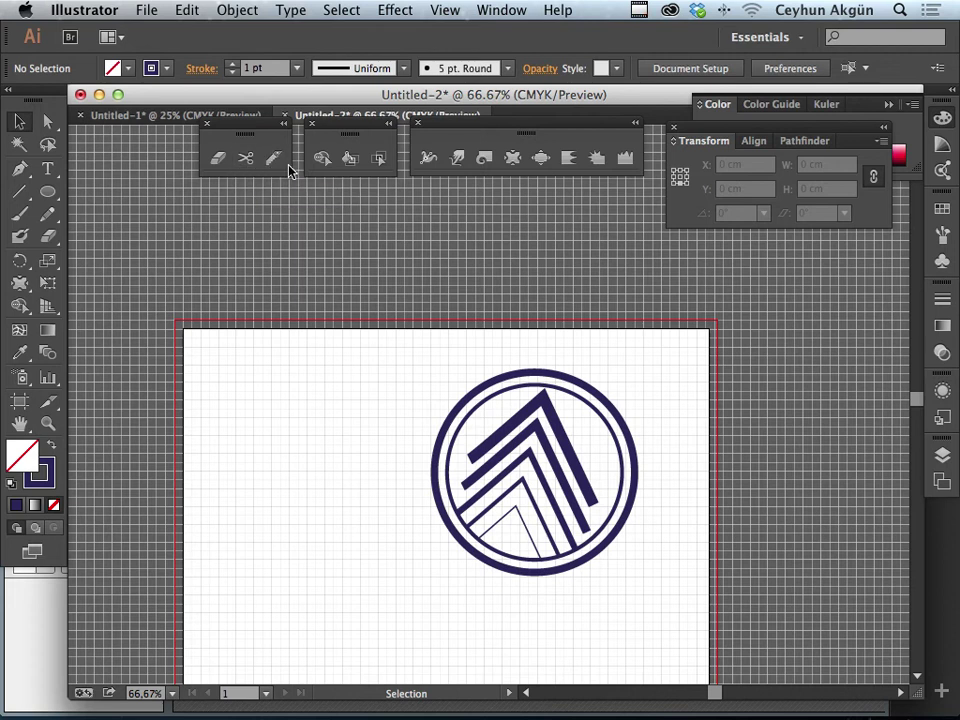
Move the Eraser/Scissors/Knife and Shape Builder floating panels to new spots.
{"action": "left_click_drag", "start_coordinate": [268, 133], "coordinate": [218, 148]}
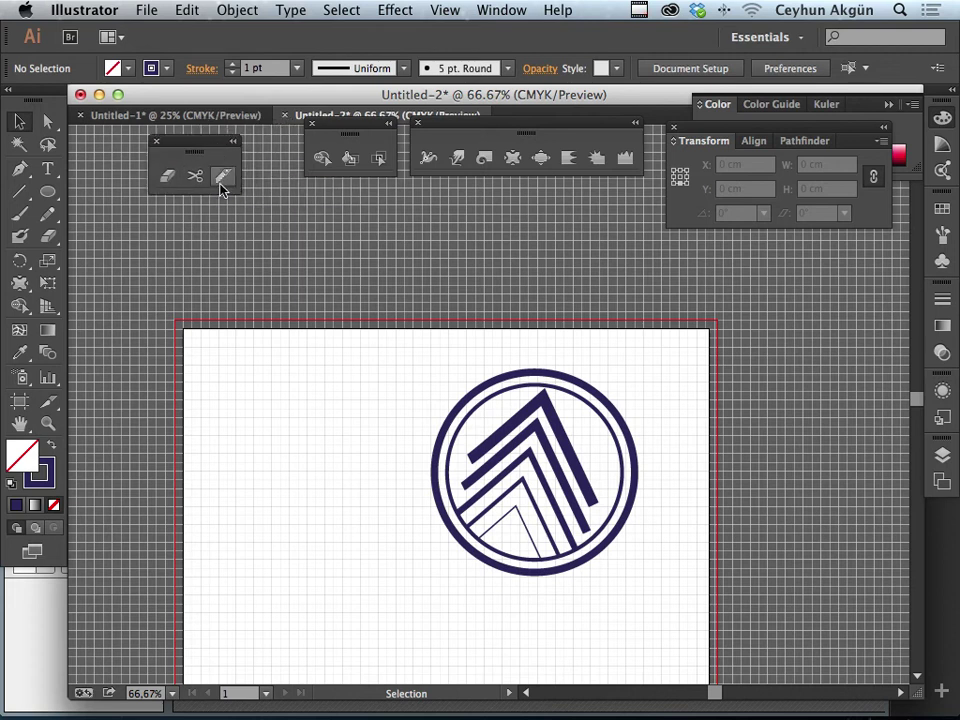
{"action": "left_click_drag", "start_coordinate": [352, 133], "coordinate": [317, 147]}
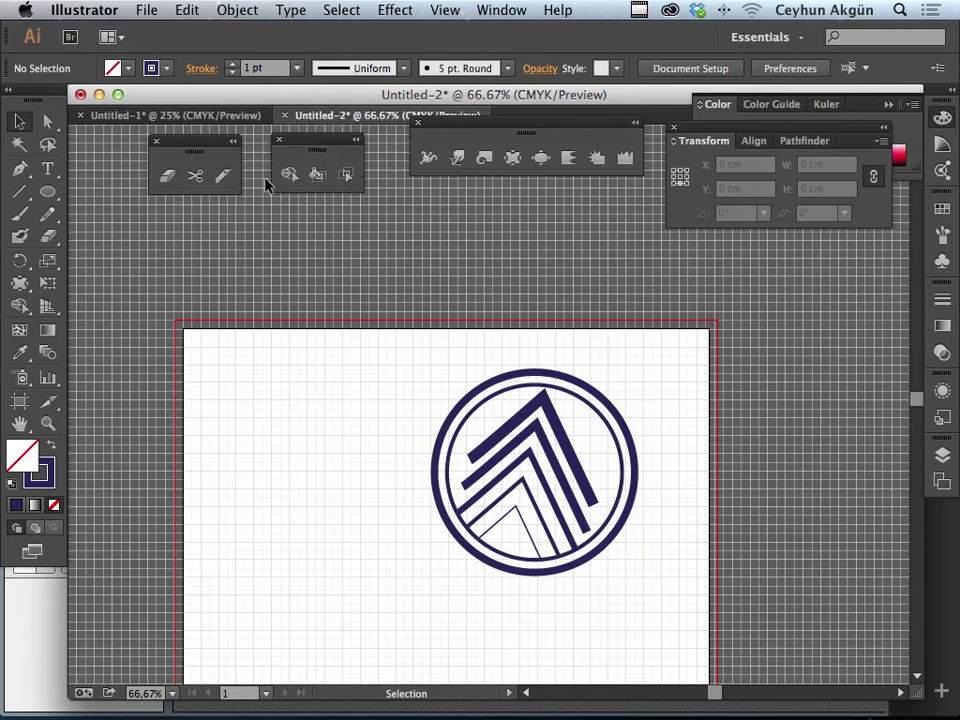